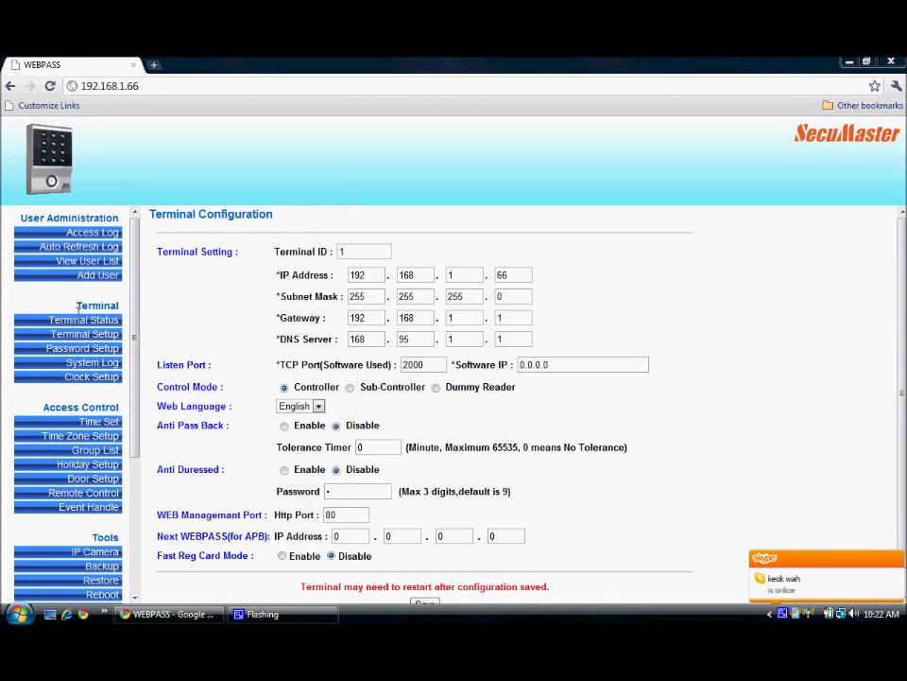
# Step: Show Terminal Status and highlight the EM 20000 product name, serial number and firmware 1.10.00 details
pyautogui.click(81, 322)
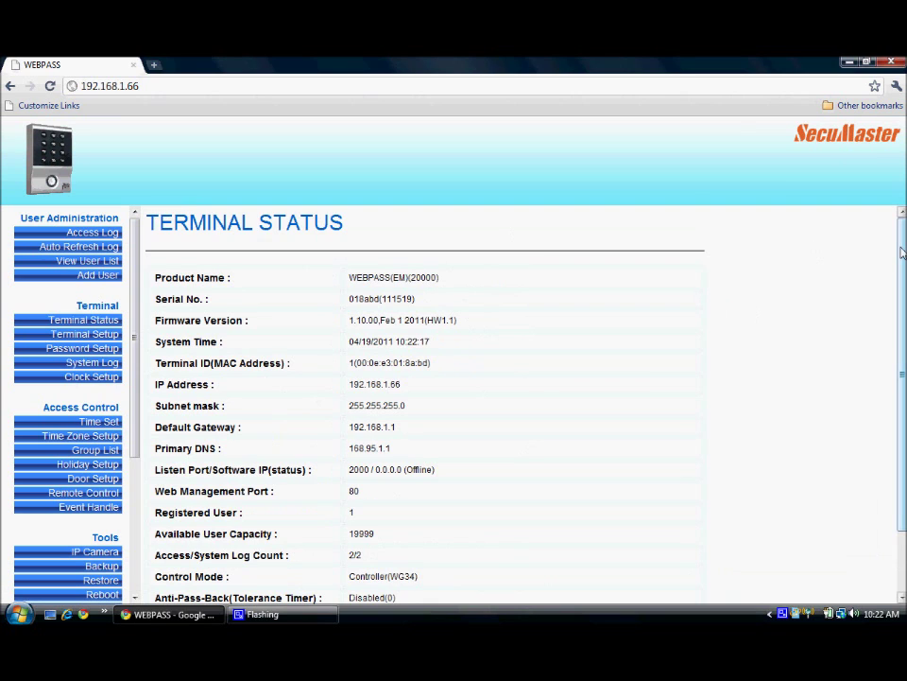
pyautogui.moveTo(900, 250); pyautogui.dragTo(900, 268)
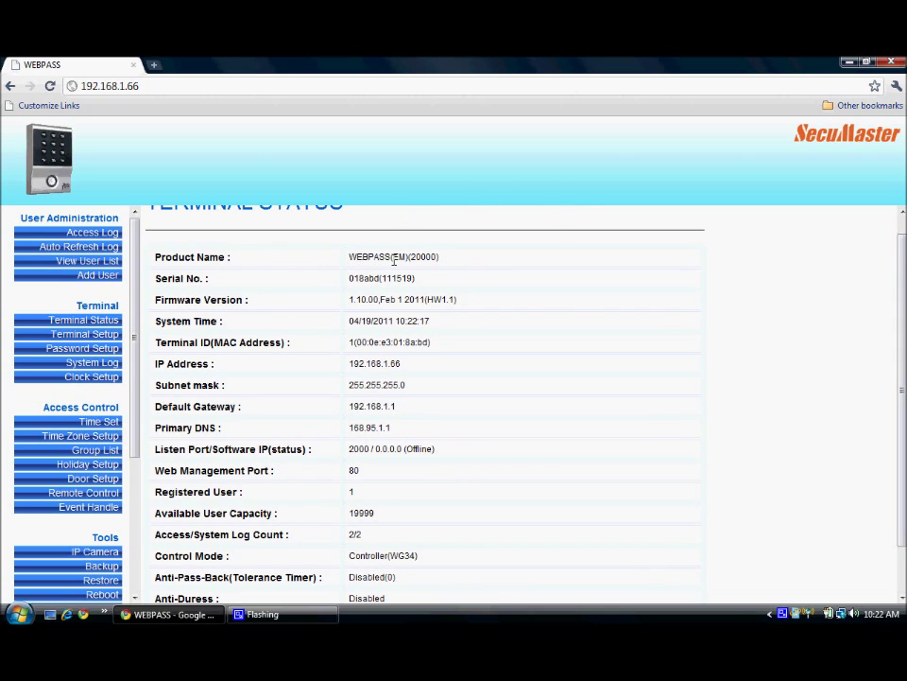
pyautogui.moveTo(392, 257); pyautogui.dragTo(405, 258)
pyautogui.moveTo(410, 257); pyautogui.dragTo(436, 256)
pyautogui.moveTo(350, 278); pyautogui.dragTo(374, 278)
pyautogui.moveTo(352, 299); pyautogui.dragTo(376, 301)
pyautogui.moveTo(381, 300); pyautogui.dragTo(459, 300)
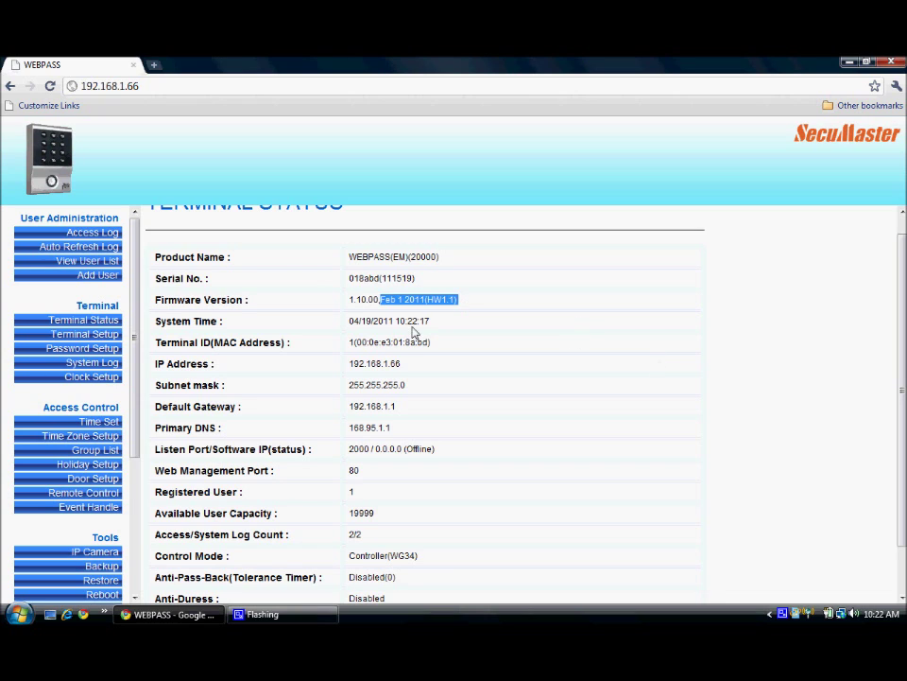
# Step: Highlight the System Time row, terminal ID, IP address 192.168.1.66 and listen port 2000
pyautogui.tripleClick(307, 312)
pyautogui.moveTo(307, 312); pyautogui.dragTo(312, 300)
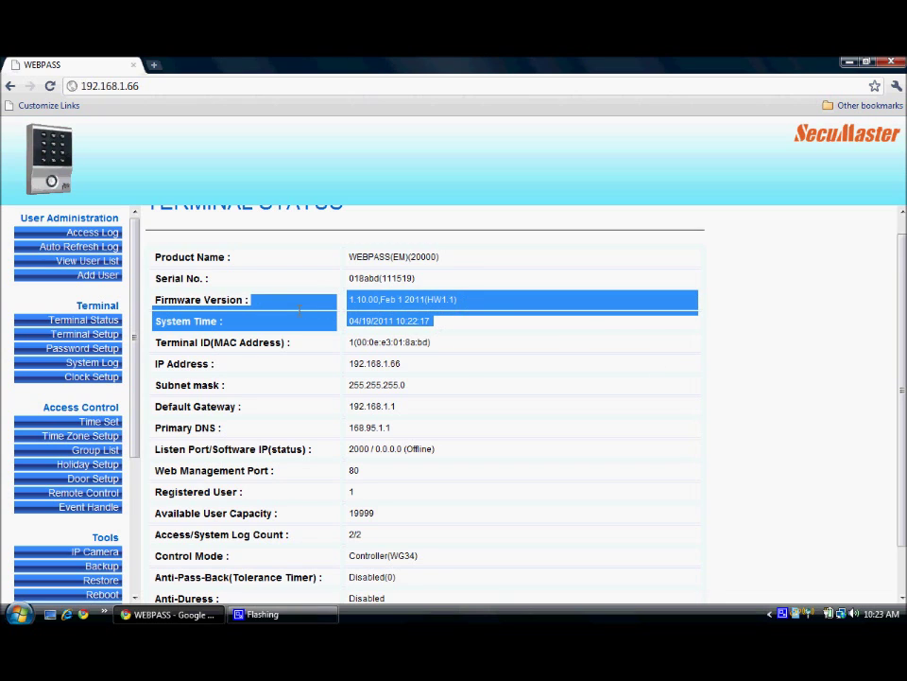
pyautogui.click(443, 348)
pyautogui.moveTo(357, 338); pyautogui.dragTo(483, 348)
pyautogui.moveTo(433, 367); pyautogui.dragTo(345, 363)
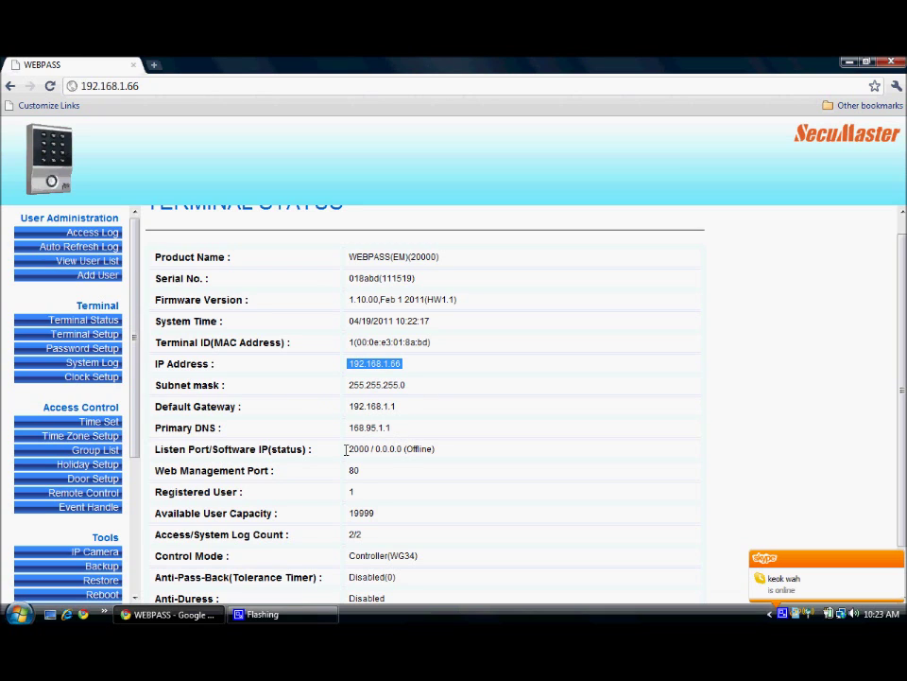
pyautogui.moveTo(350, 448); pyautogui.dragTo(371, 448)
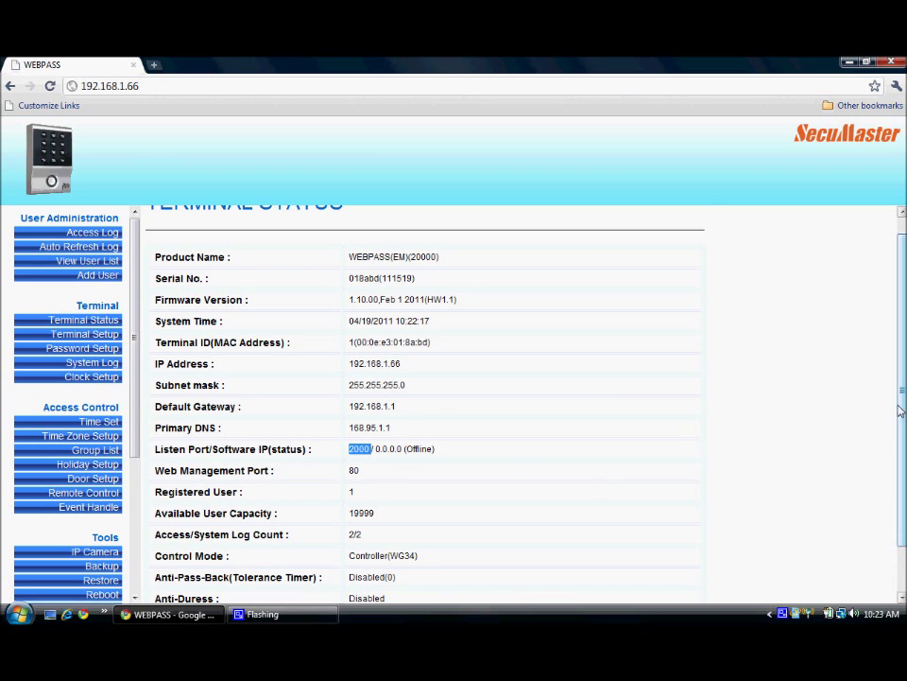
pyautogui.scroll(-1, 903, 452)
pyautogui.scroll(-1, 902, 452)
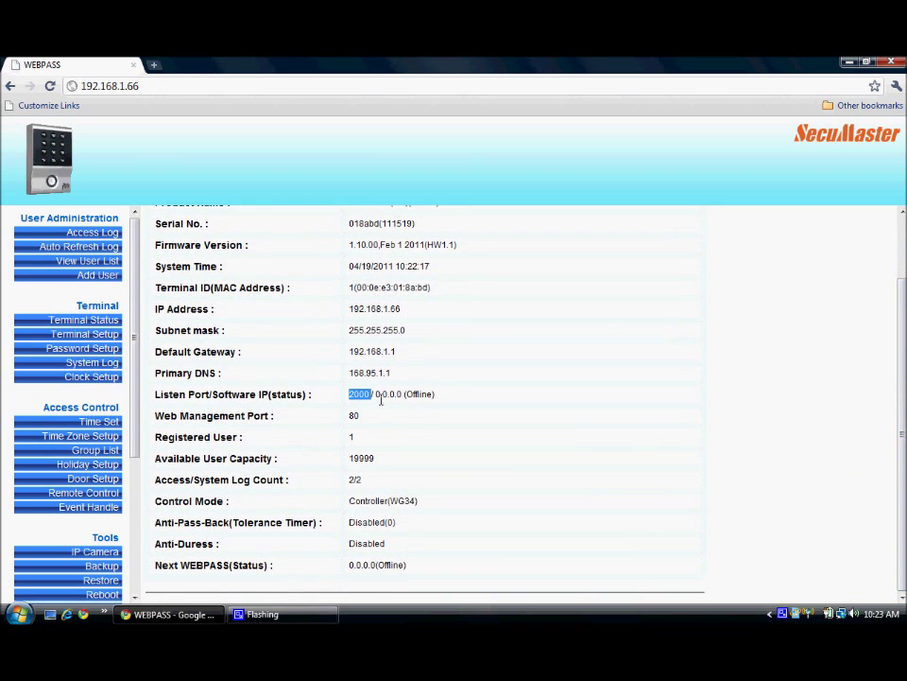
pyautogui.moveTo(376, 394); pyautogui.dragTo(403, 393)
pyautogui.moveTo(435, 394); pyautogui.dragTo(370, 394)
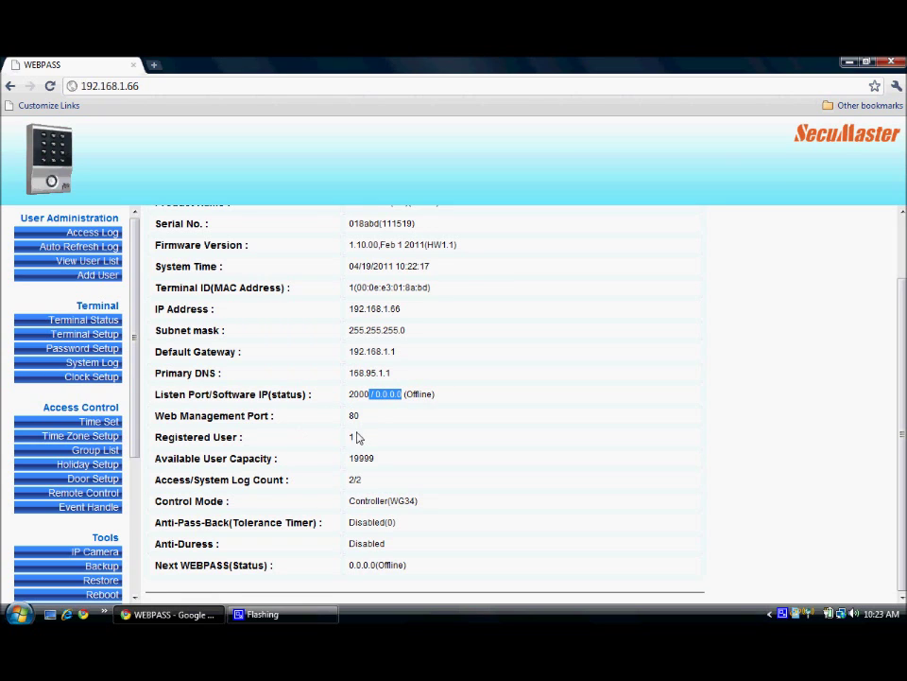
pyautogui.doubleClick(352, 437)
pyautogui.click(386, 464)
pyautogui.moveTo(350, 500); pyautogui.dragTo(390, 501)
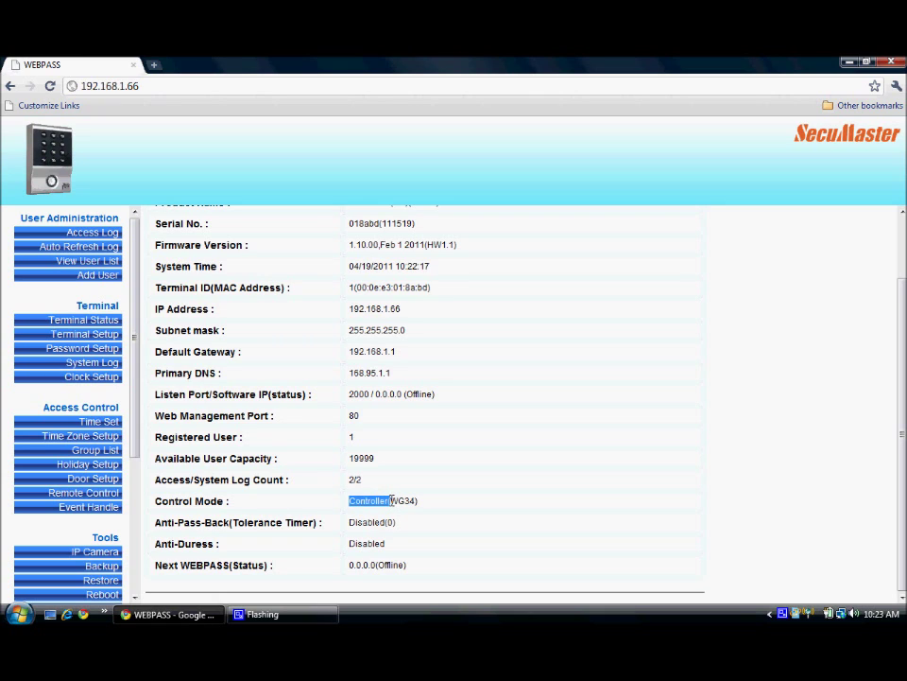
pyautogui.moveTo(392, 501); pyautogui.dragTo(444, 507)
pyautogui.click(443, 506)
pyautogui.moveTo(349, 564); pyautogui.dragTo(376, 564)
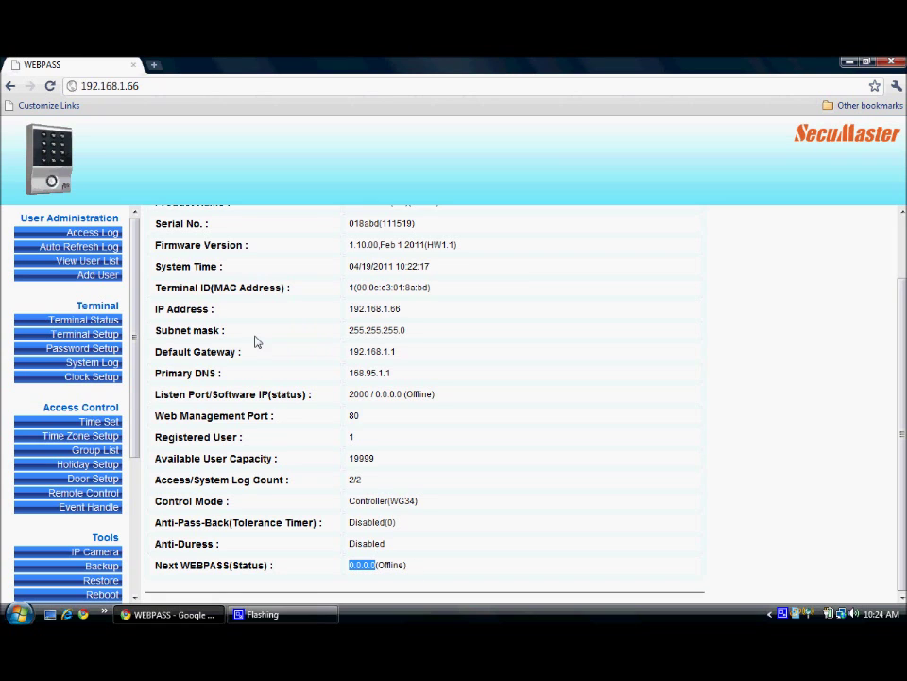
# Step: Open Terminal Setup and re-enter 1 as the Terminal ID
pyautogui.click(106, 339)
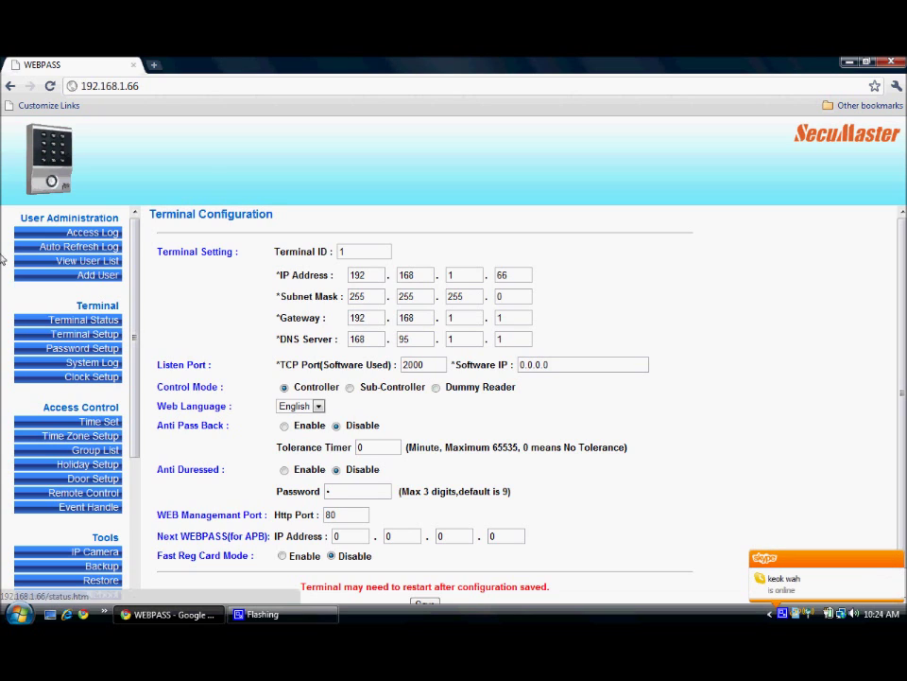
pyautogui.click(348, 252)
pyautogui.hotkey('ctrl', 'a')
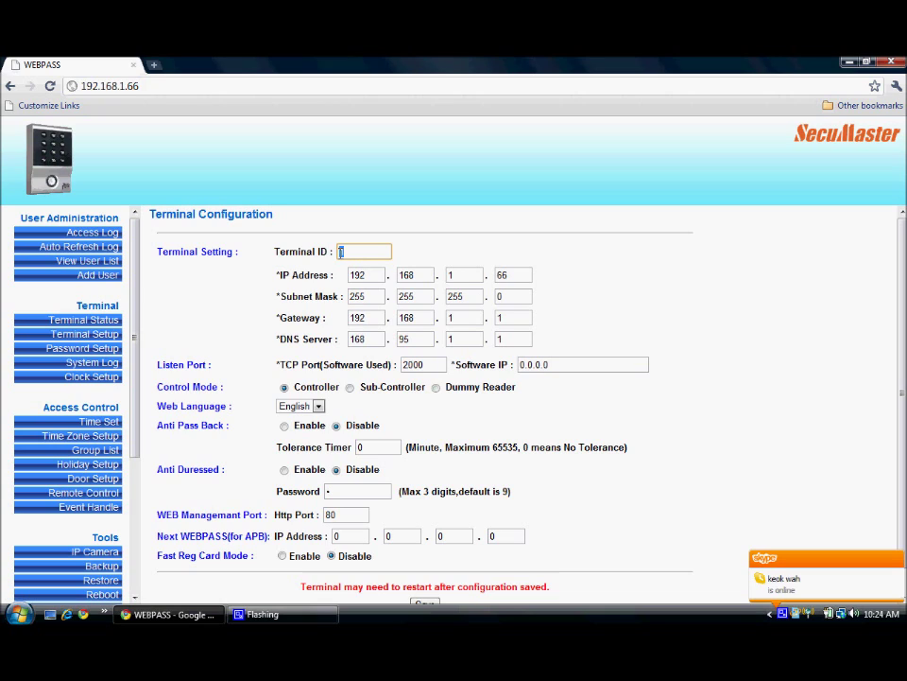
pyautogui.write('1')
pyautogui.click(405, 250)
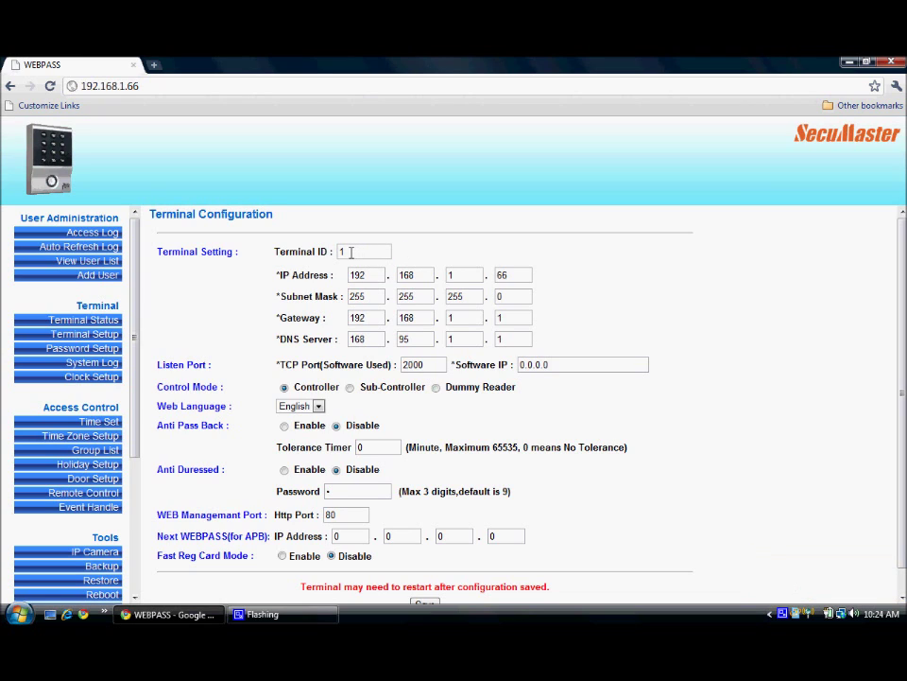
pyautogui.doubleClick(350, 251)
pyautogui.write('1')
# Step: Step through the IP, subnet, gateway and DNS last-octet fields to the TCP port field
pyautogui.click(520, 275)
pyautogui.click(514, 296)
pyautogui.click(510, 316)
pyautogui.click(508, 339)
pyautogui.click(430, 365)
pyautogui.doubleClick(430, 365)
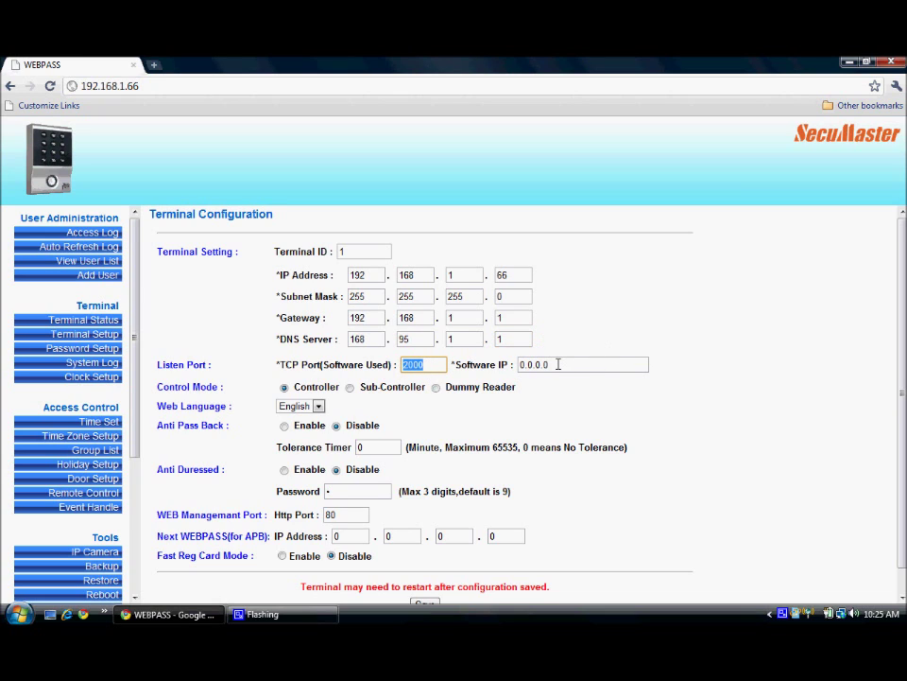
pyautogui.moveTo(558, 364); pyautogui.dragTo(516, 364)
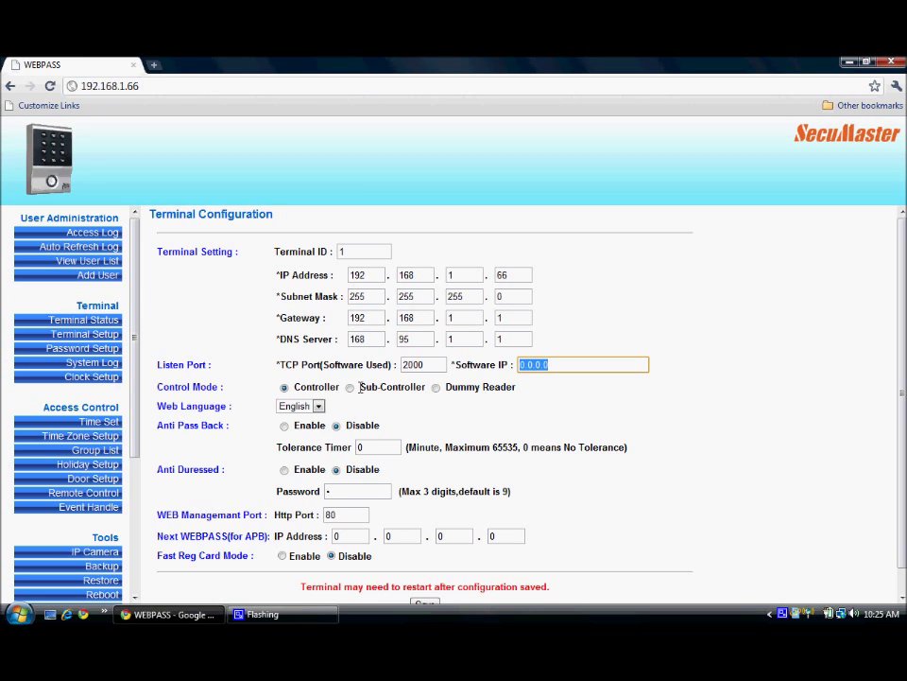
pyautogui.moveTo(359, 386); pyautogui.dragTo(413, 395)
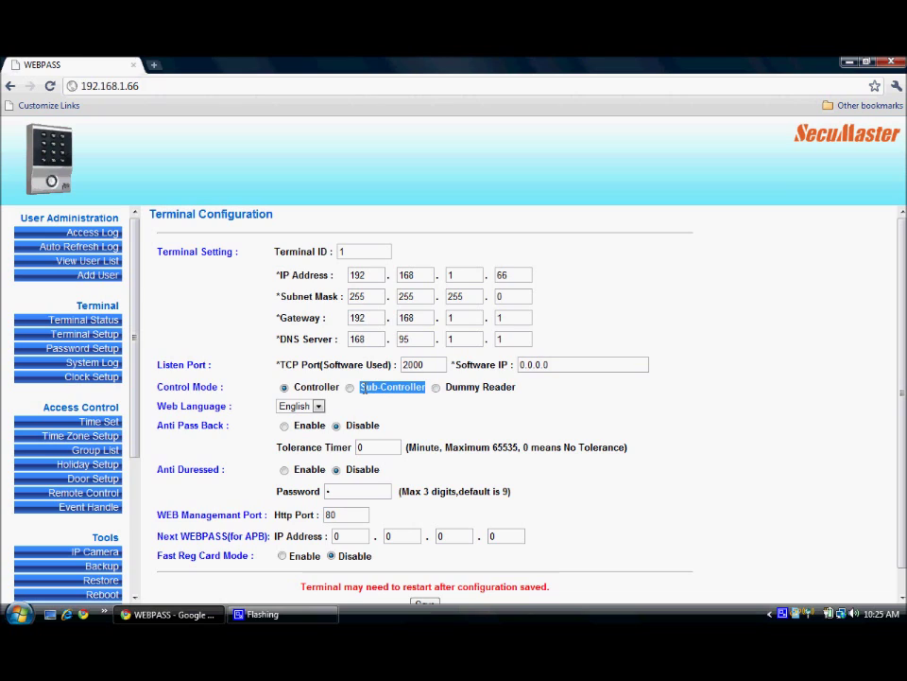
pyautogui.click(350, 387)
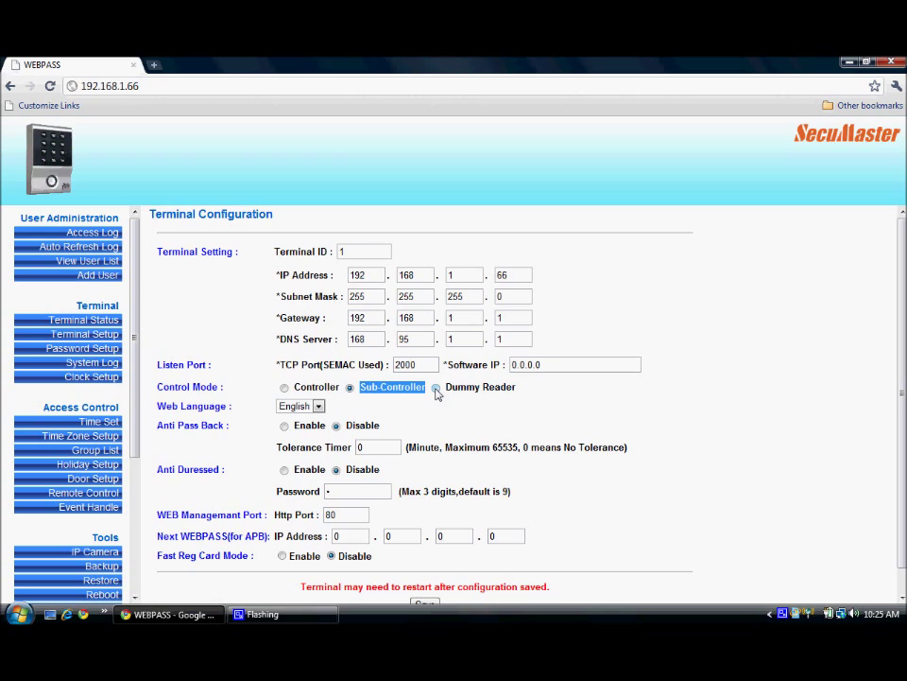
pyautogui.click(436, 388)
pyautogui.click(283, 389)
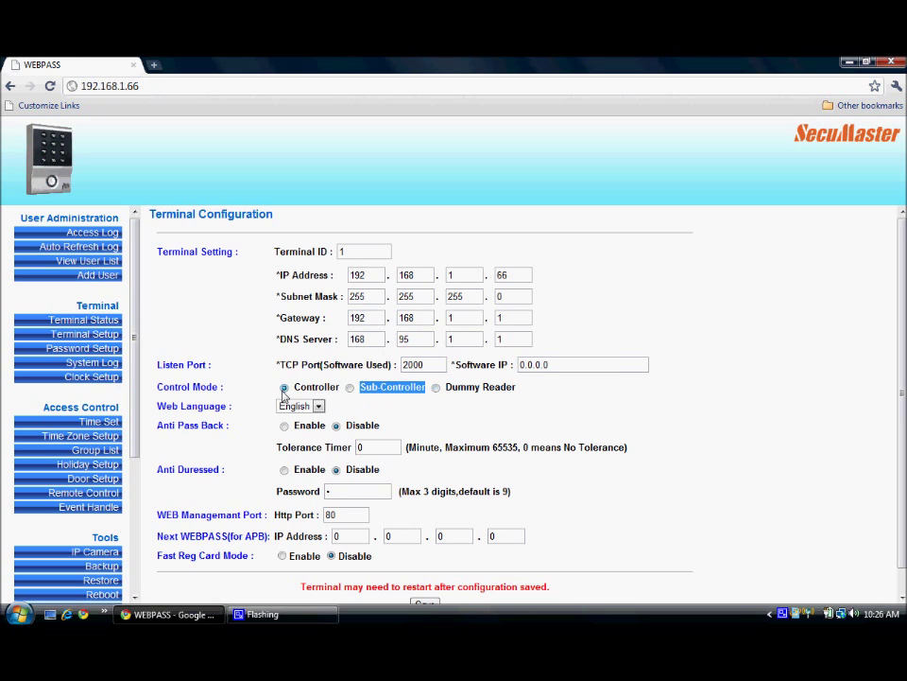
pyautogui.click(319, 406)
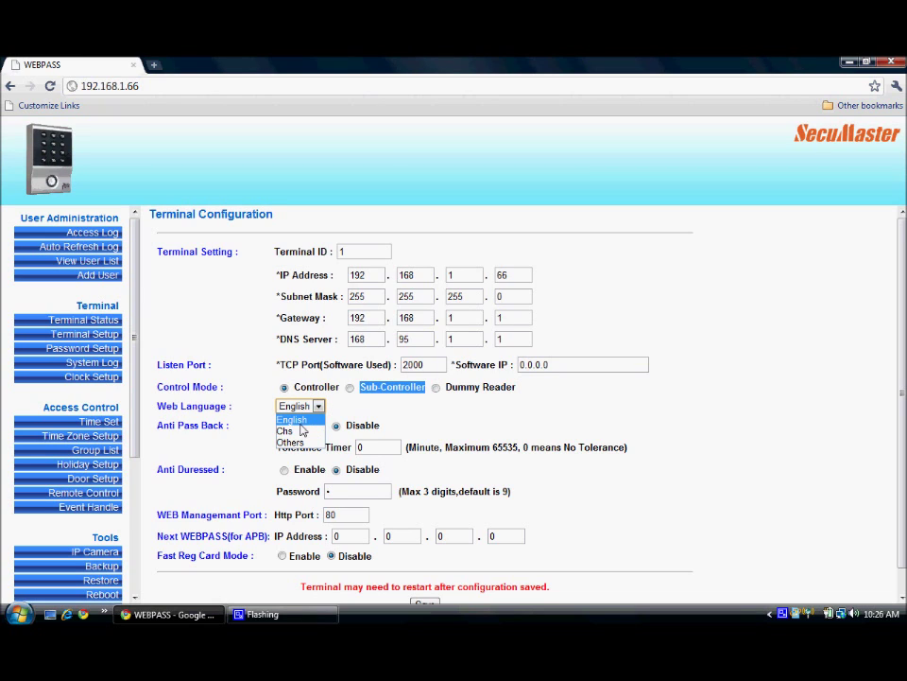
pyautogui.click(303, 424)
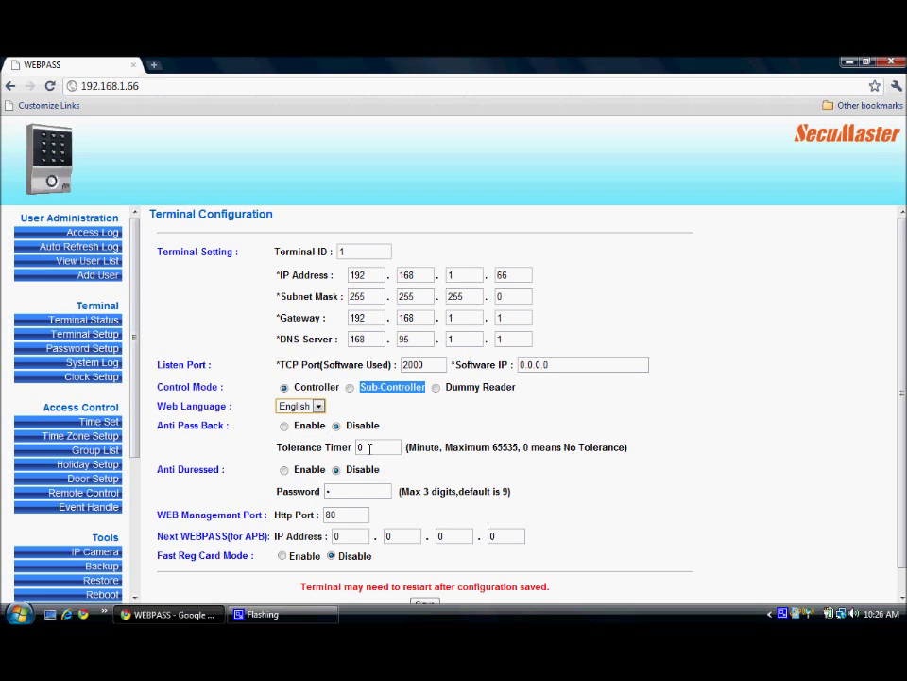
pyautogui.click(364, 447)
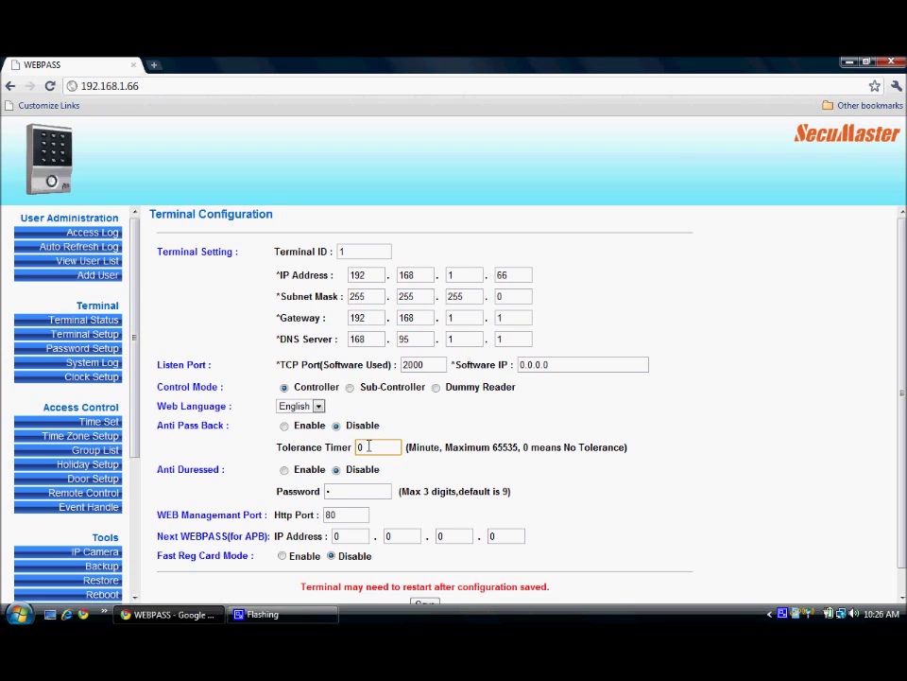
pyautogui.click(368, 446)
pyautogui.doubleClick(365, 446)
pyautogui.moveTo(360, 447); pyautogui.dragTo(360, 447)
pyautogui.moveTo(360, 446); pyautogui.dragTo(360, 447)
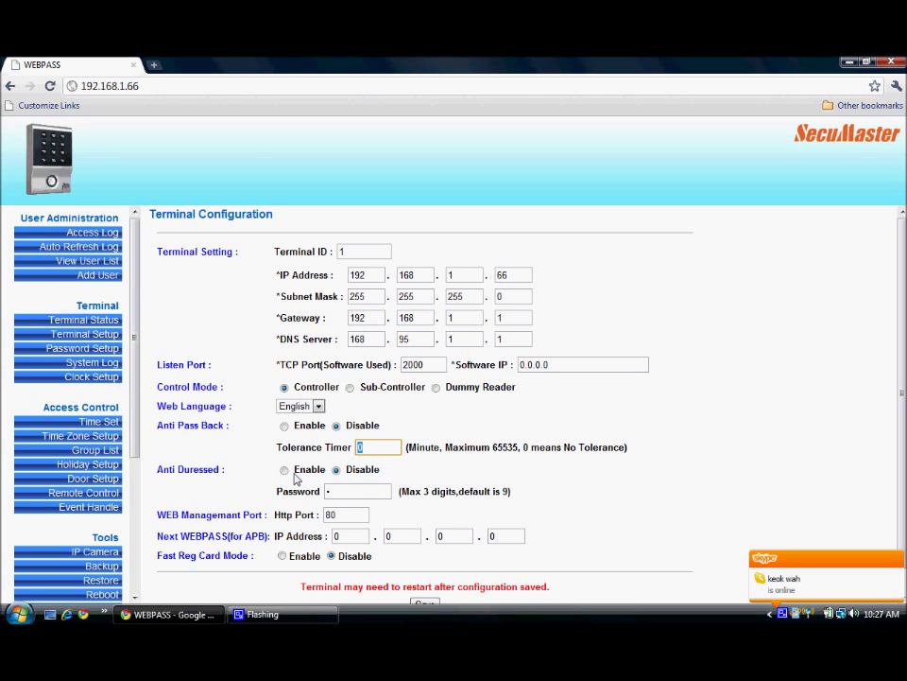
pyautogui.click(284, 471)
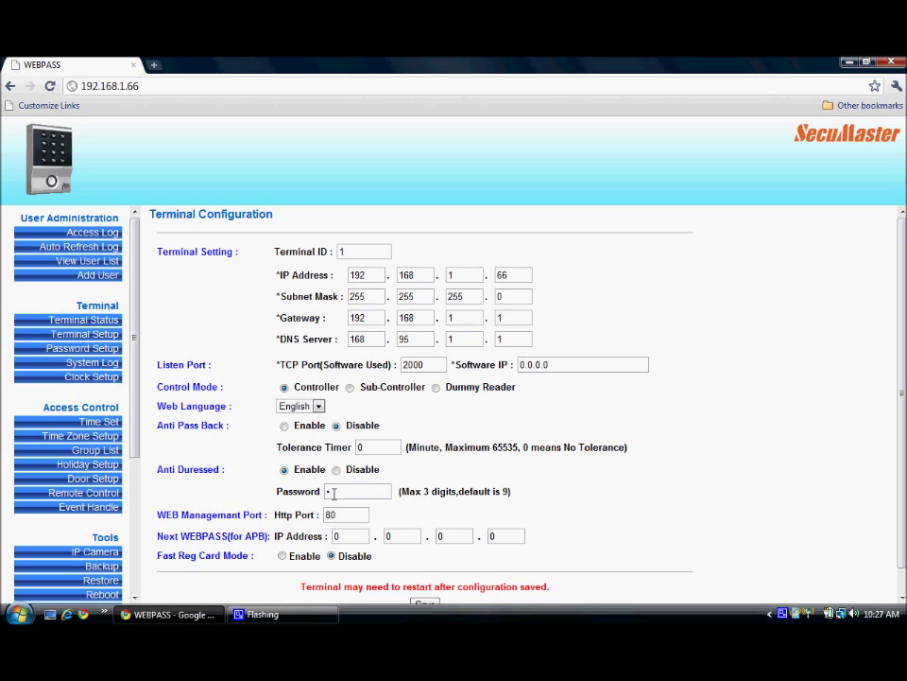
pyautogui.moveTo(332, 492); pyautogui.dragTo(320, 491)
pyautogui.click(337, 475)
pyautogui.click(282, 556)
pyautogui.click(333, 556)
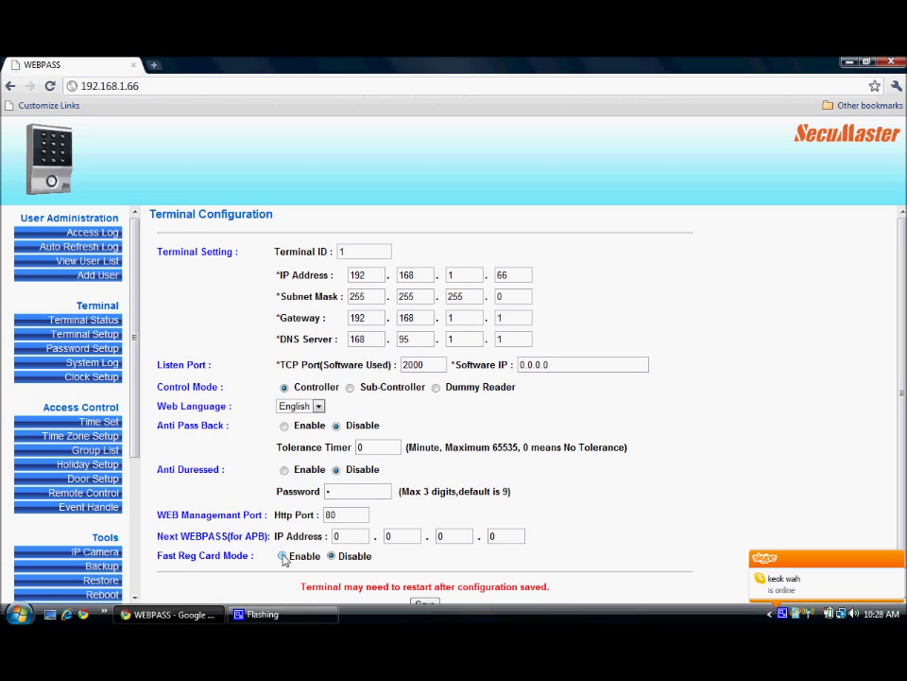
# Step: Leave Fast Reg Card Mode on Disable and save the terminal configuration
pyautogui.click(283, 557)
pyautogui.click(331, 556)
pyautogui.scroll(-1, 813, 425)
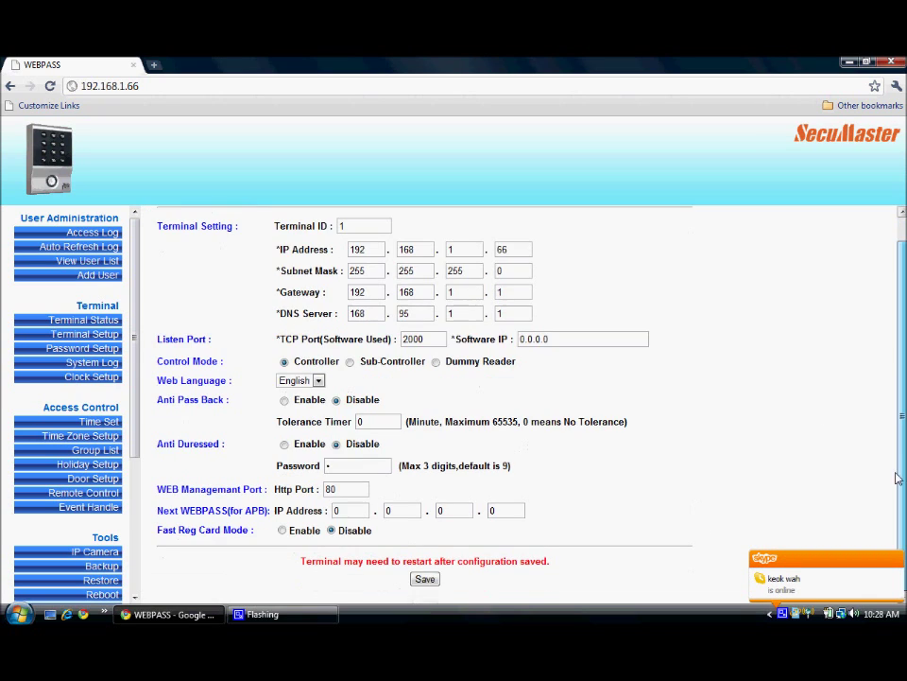
pyautogui.click(427, 582)
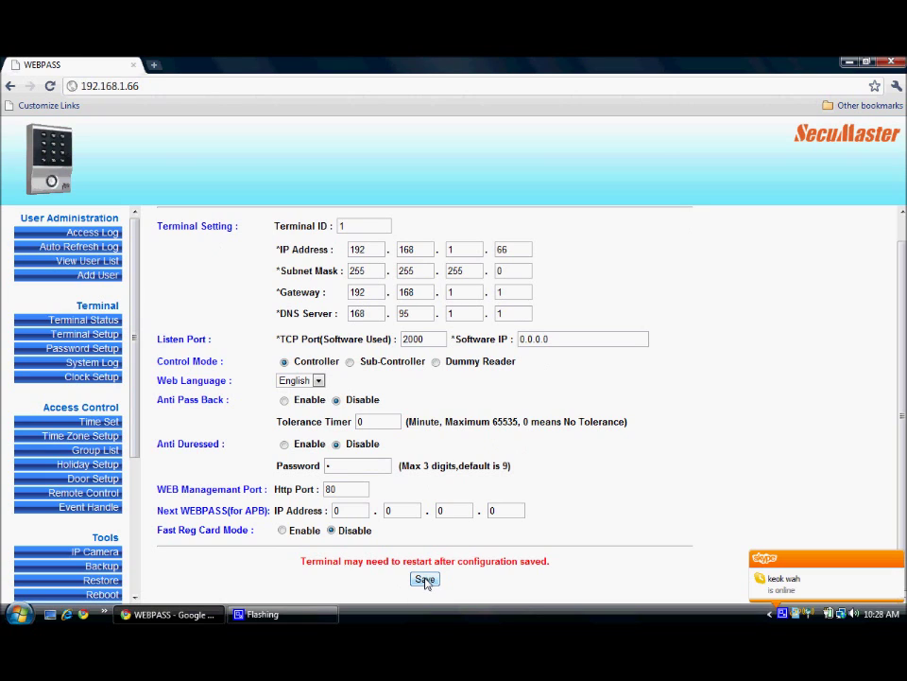
pyautogui.click(426, 580)
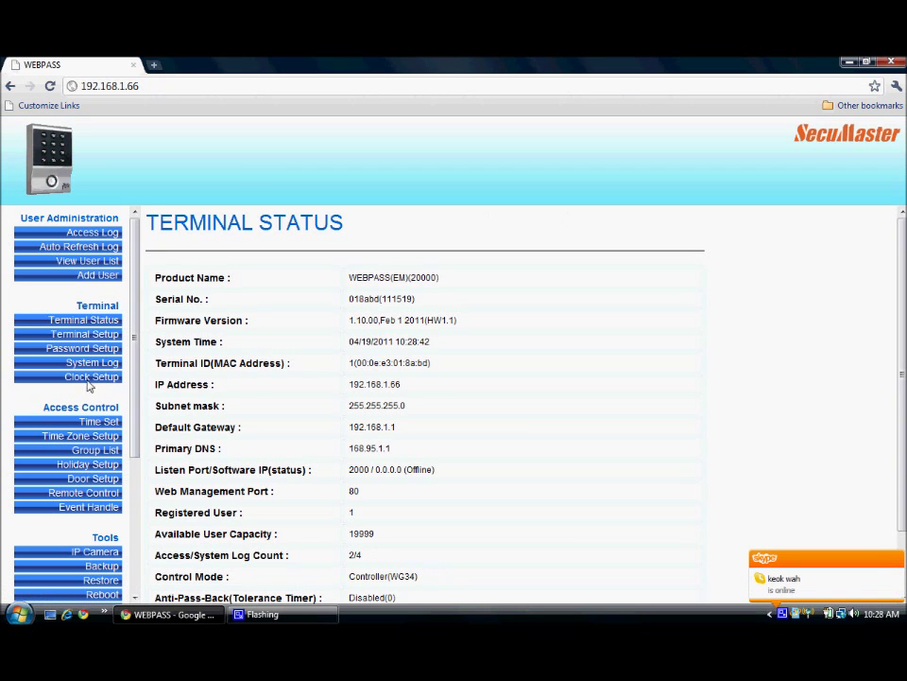
# Step: On Password Setup, retype the existing administrator WEB logon user name unchanged
pyautogui.click(95, 348)
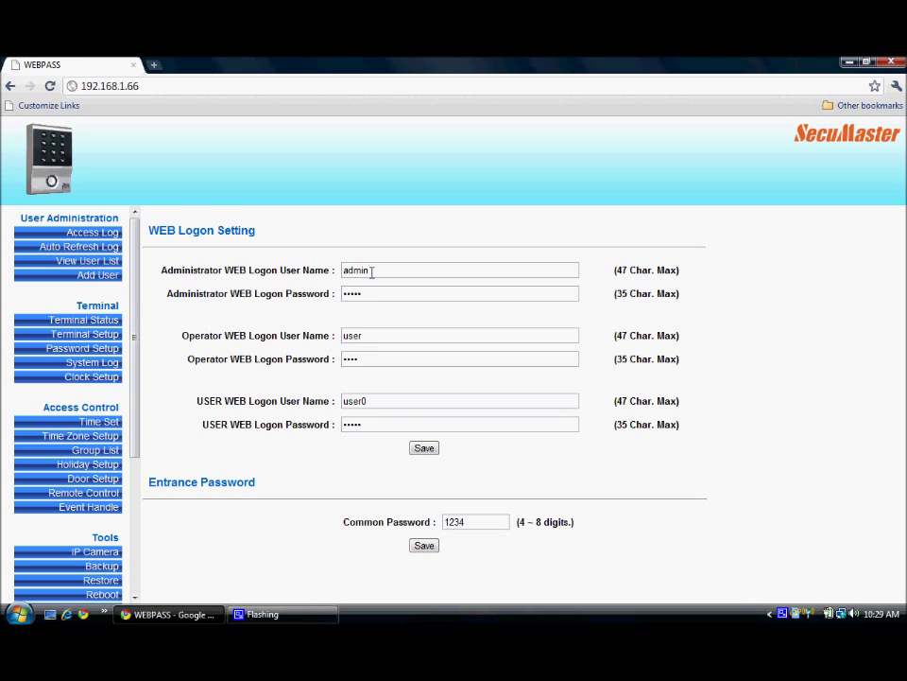
pyautogui.moveTo(373, 271); pyautogui.dragTo(345, 271)
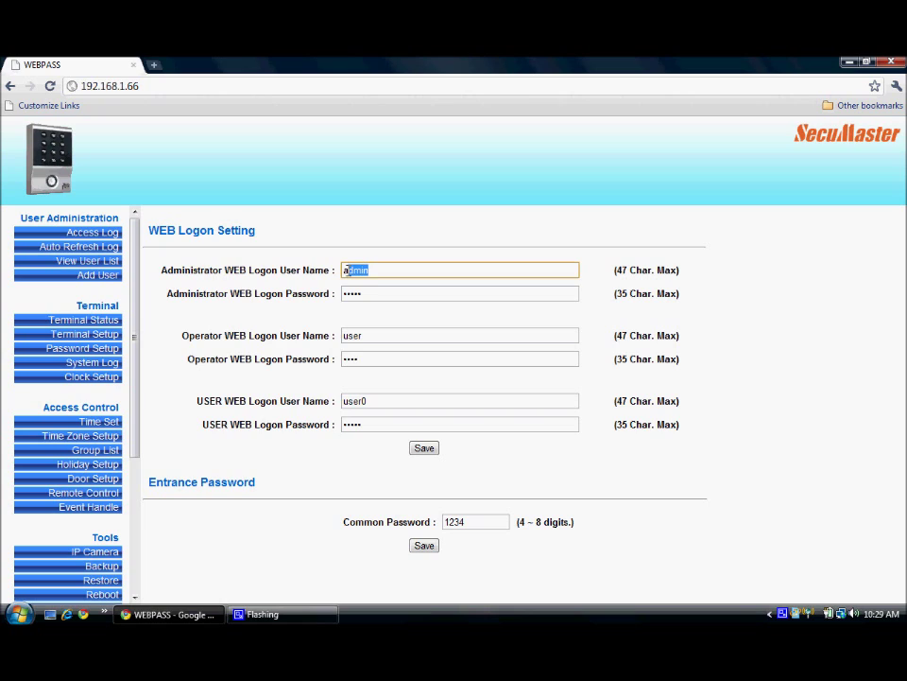
pyautogui.moveTo(373, 269); pyautogui.dragTo(342, 272)
pyautogui.write('admin')
# Step: Review the three 04/19/2011 door 1 access log records, then show the System Log
pyautogui.click(104, 236)
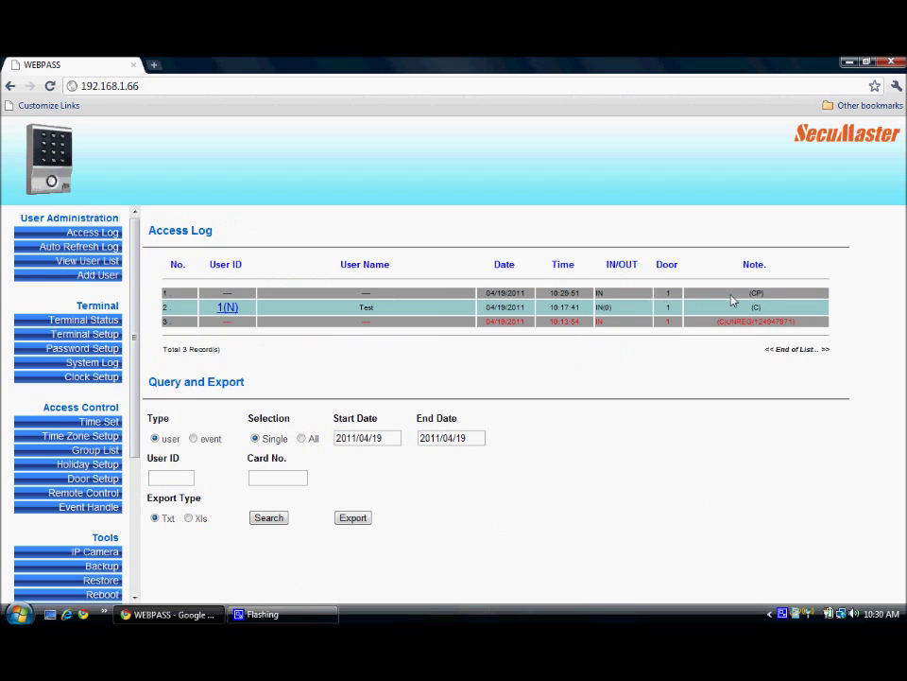
pyautogui.doubleClick(755, 294)
pyautogui.click(111, 367)
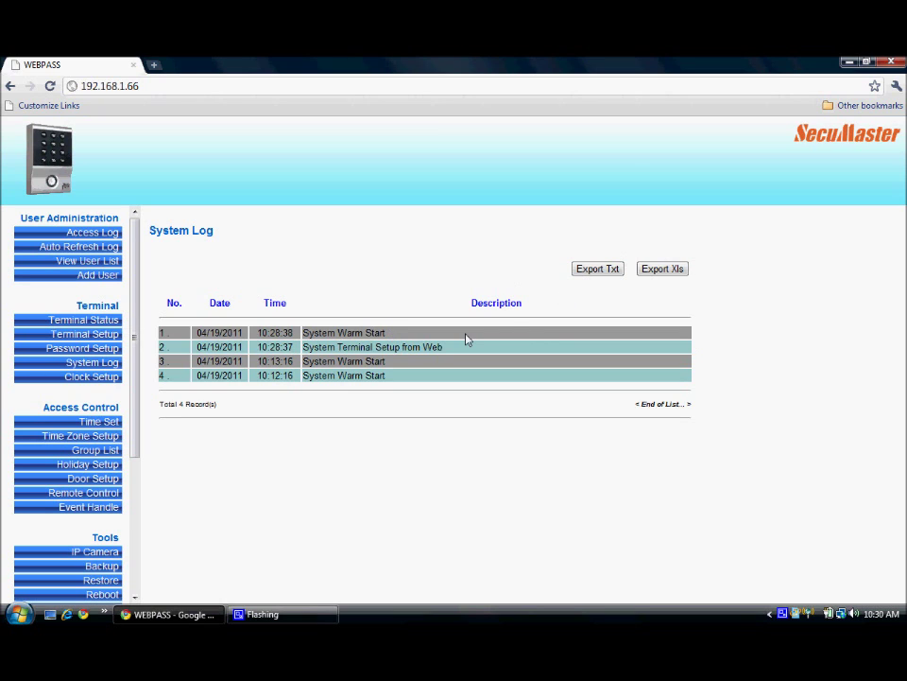
# Step: Export the system log to 041911.txt, check it in Notepad, then export 041911.xls
pyautogui.click(612, 270)
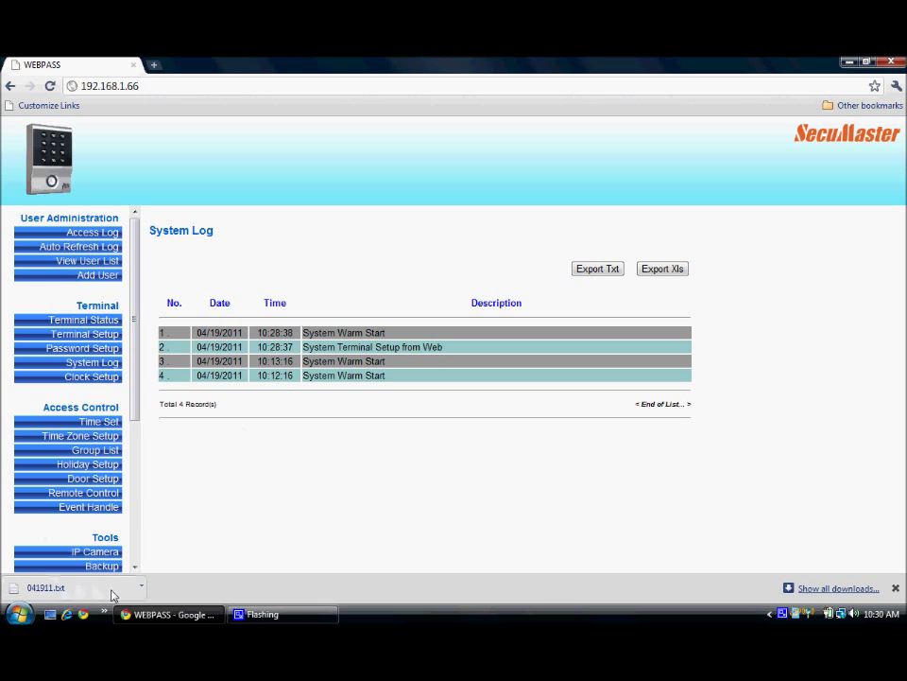
pyautogui.click(45, 588)
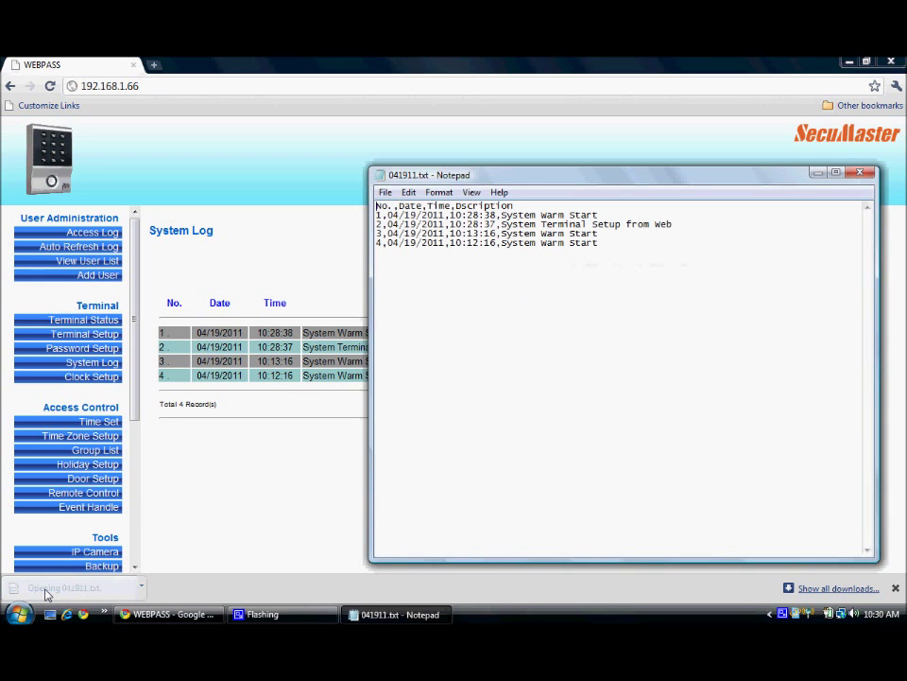
pyautogui.click(860, 172)
pyautogui.click(655, 268)
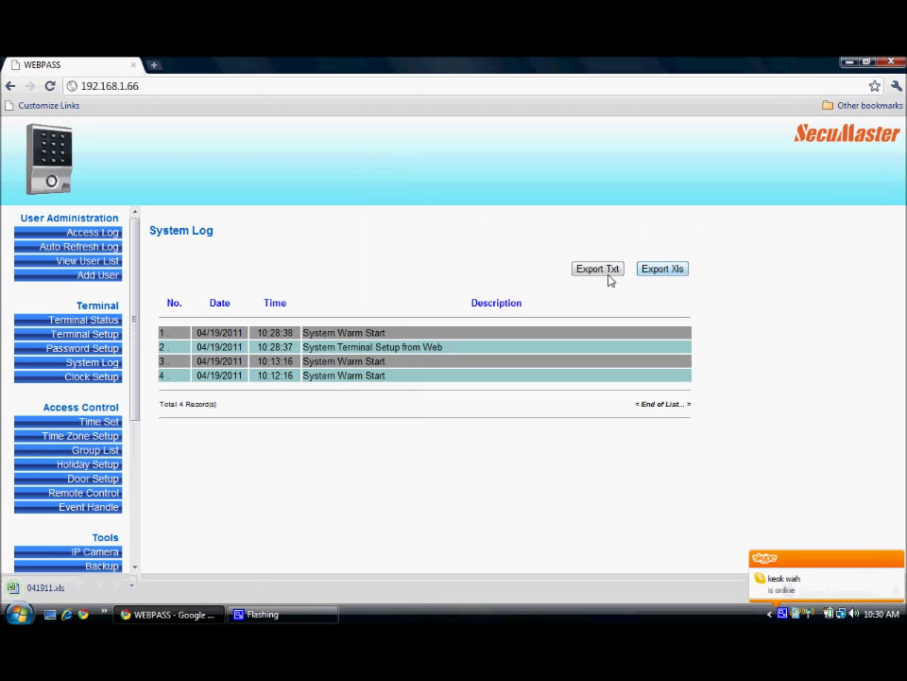
# Step: Open 041911.xls in Excel despite the format warning, check the four records, and close it
pyautogui.click(42, 589)
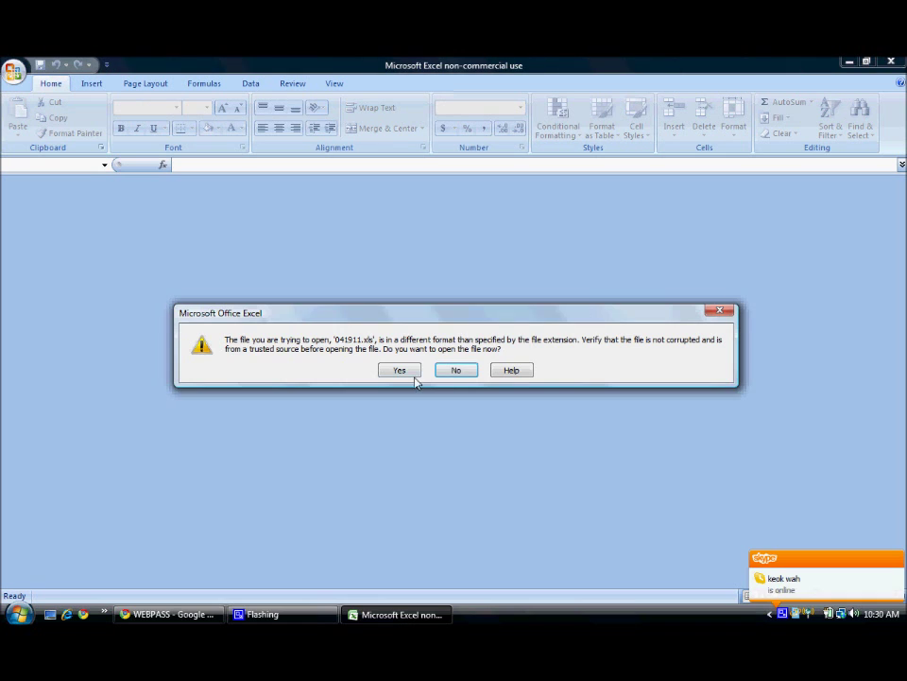
pyautogui.click(413, 373)
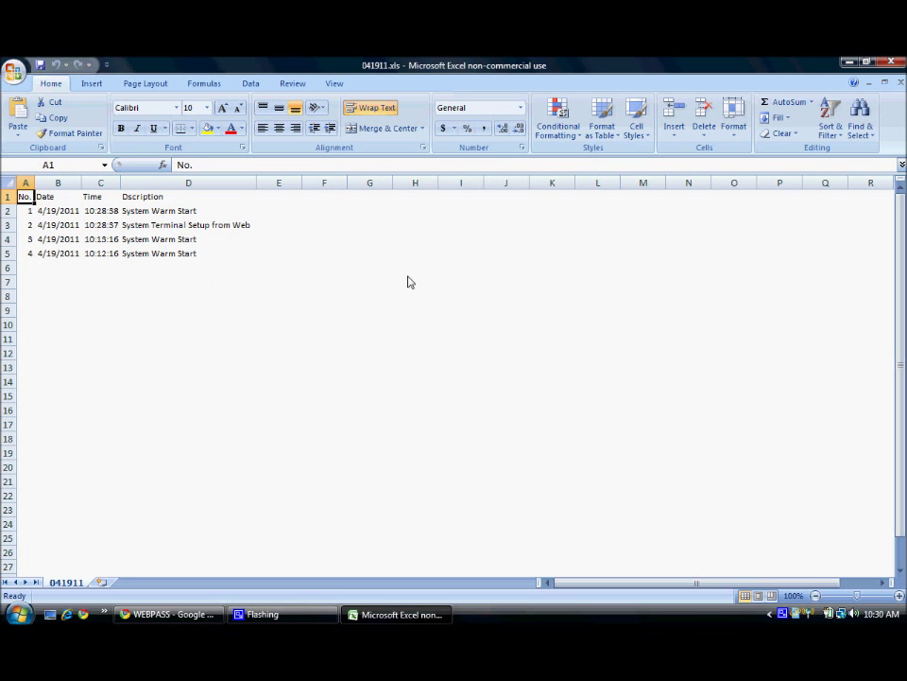
pyautogui.click(891, 62)
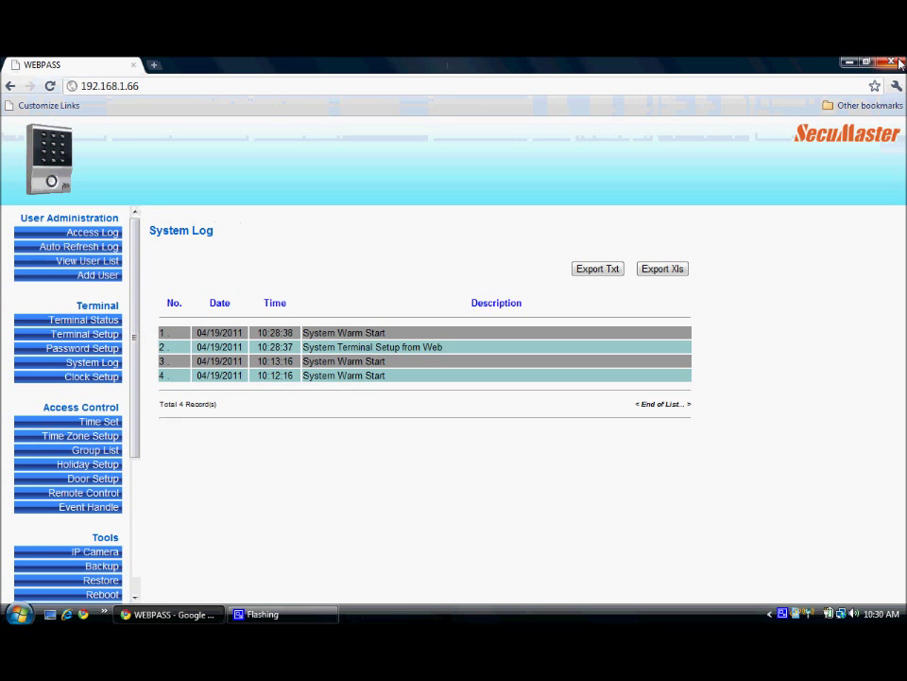
# Step: In Clock Setup, save the time zone (GMT+08:00) Singapore, Taiwan, Malaysia,Russia
pyautogui.click(106, 378)
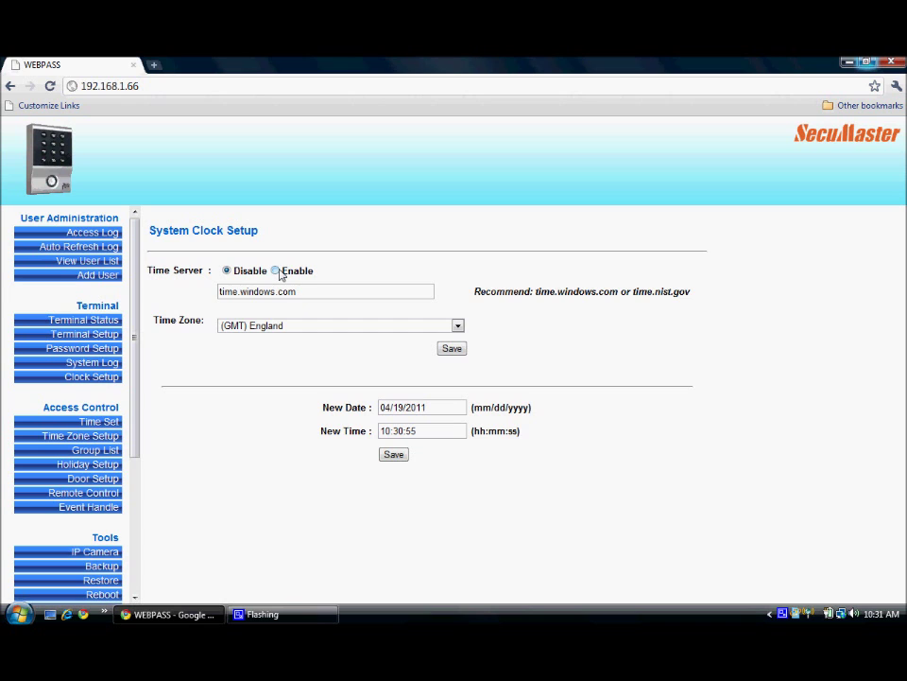
pyautogui.click(457, 327)
pyautogui.moveTo(461, 374); pyautogui.dragTo(458, 456)
pyautogui.click(358, 517)
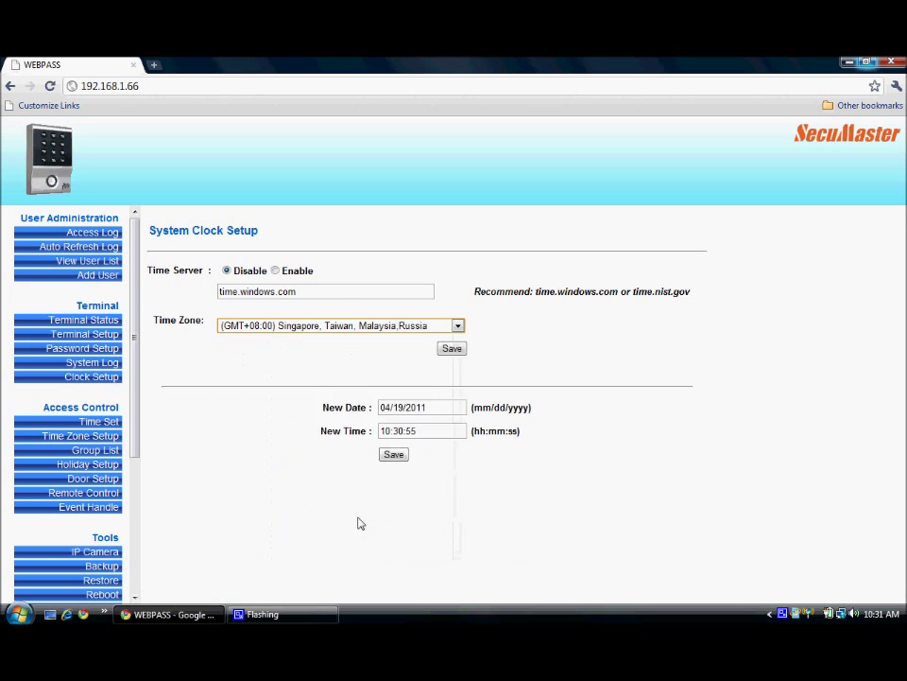
pyautogui.click(452, 349)
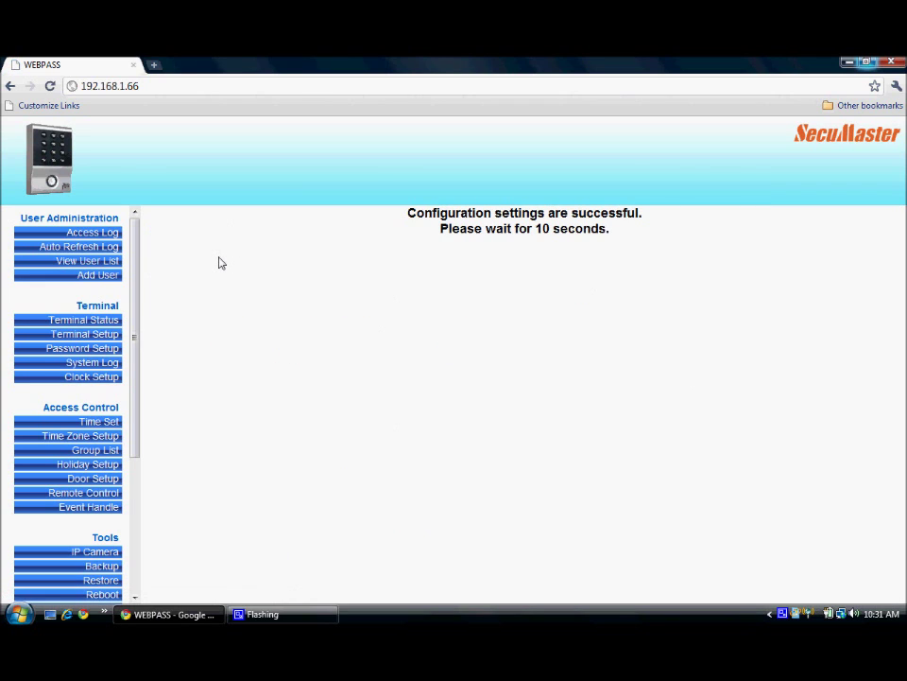